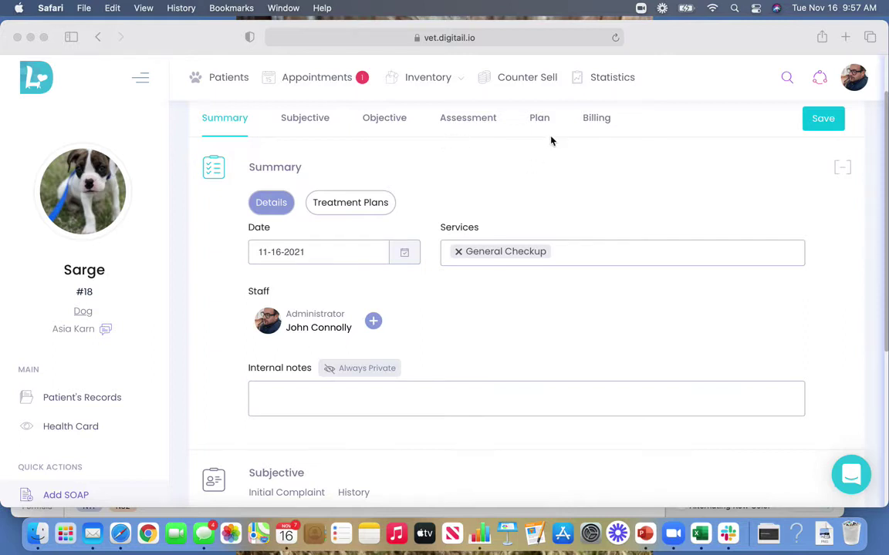
# Show Sarge's summary treatment plans, which list none, then move to the Subjective section
pyautogui.scroll(-1, 528, 161)
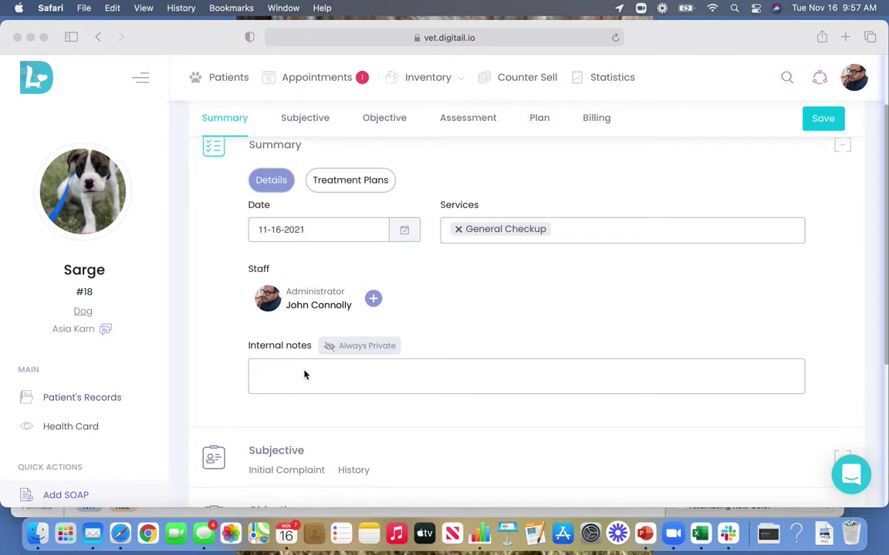
pyautogui.click(349, 190)
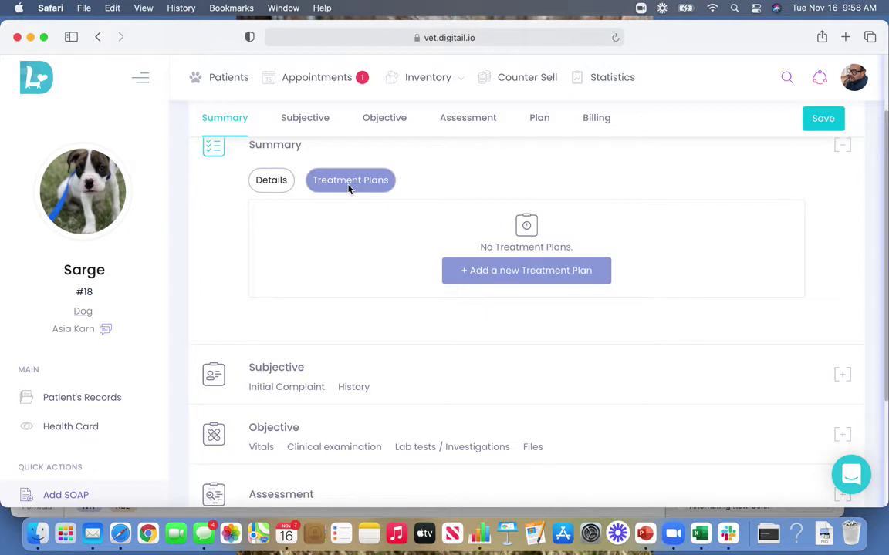
pyautogui.click(311, 122)
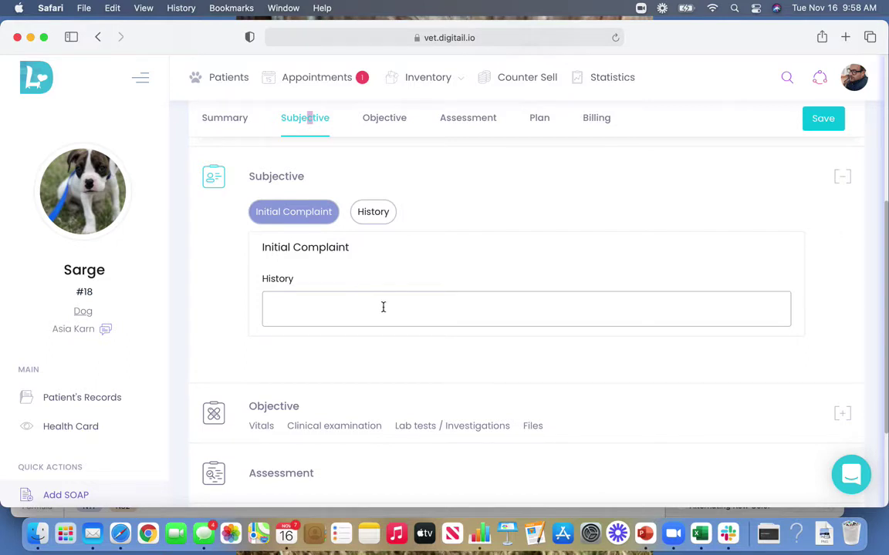
# Show the History questions under Subjective and scroll through the history fields
pyautogui.click(370, 223)
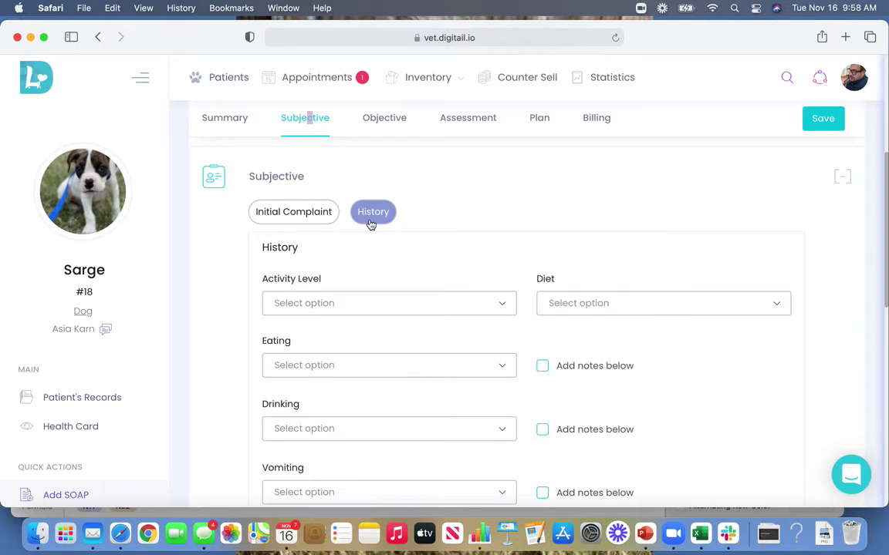
pyautogui.scroll(-2, 391, 277)
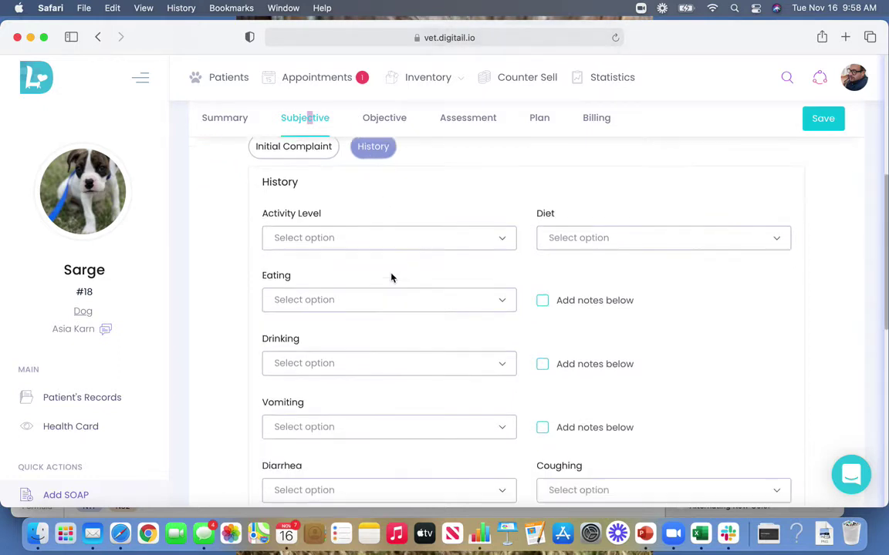
pyautogui.scroll(-1, 391, 278)
pyautogui.scroll(-2, 392, 278)
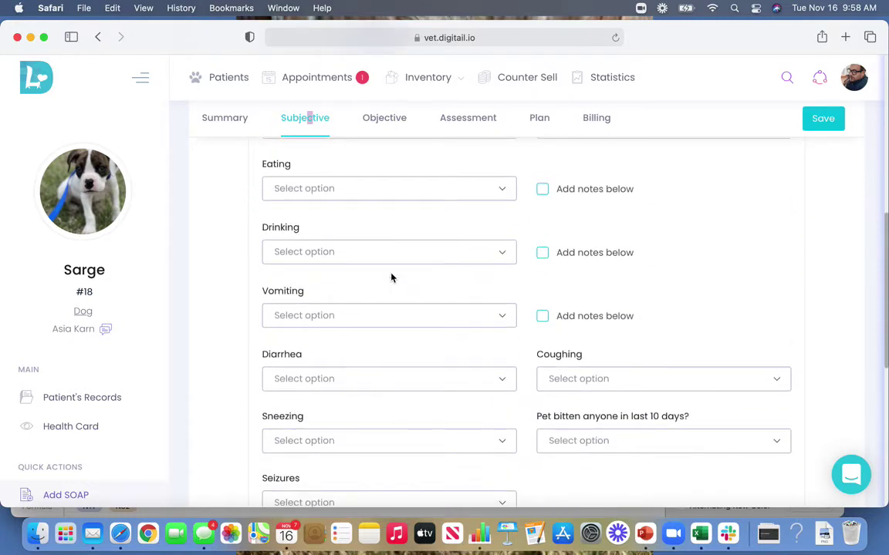
pyautogui.click(384, 124)
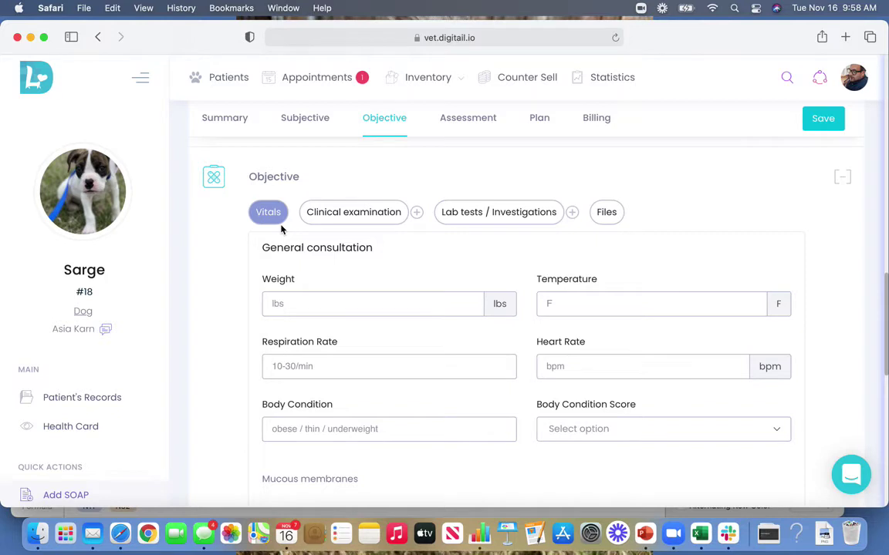
# Review the blank Vitals form, then show the clinical examination body-system checklist
pyautogui.scroll(-3, 293, 235)
pyautogui.scroll(3, 306, 242)
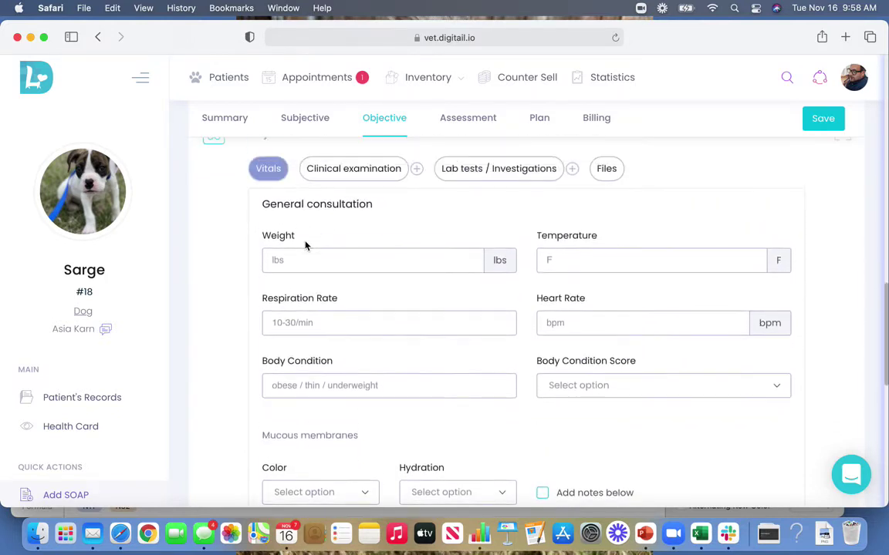
pyautogui.click(346, 207)
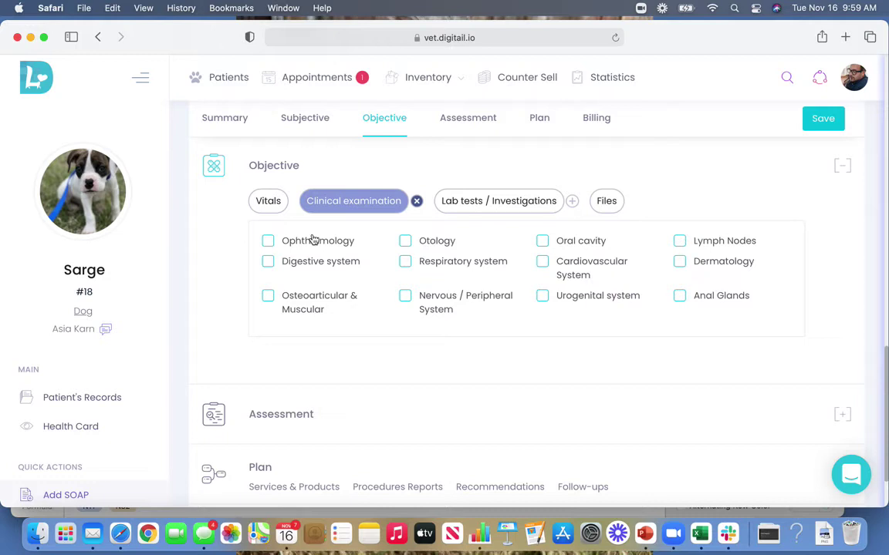
pyautogui.click(486, 205)
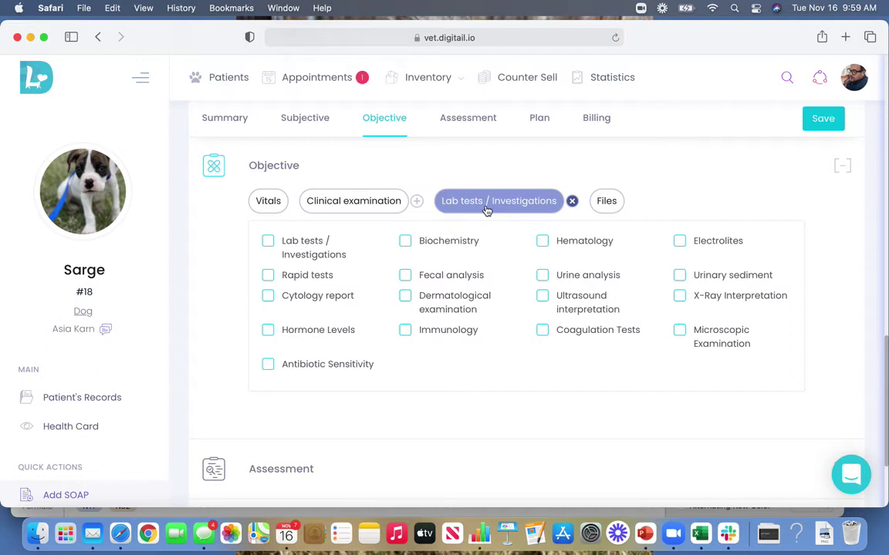
# Show the empty Files upload area for objective findings, then move to Assessment
pyautogui.click(605, 202)
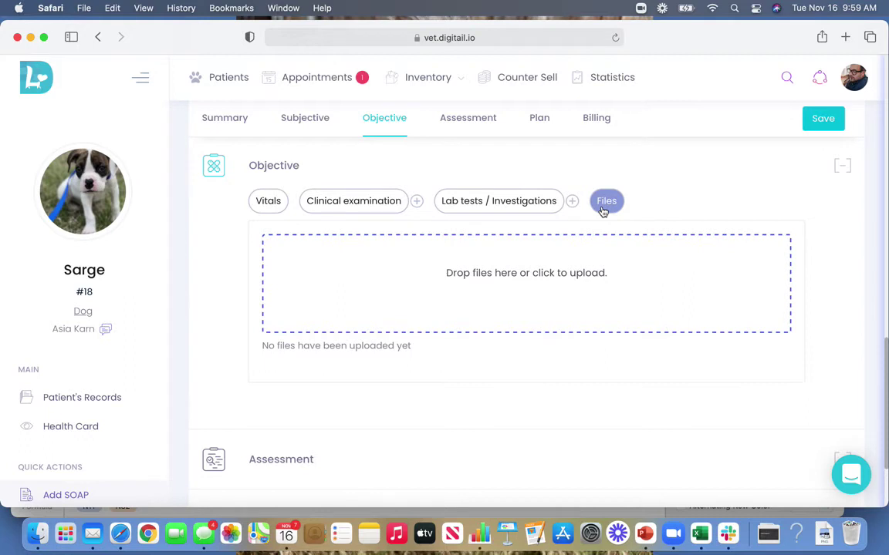
pyautogui.click(481, 132)
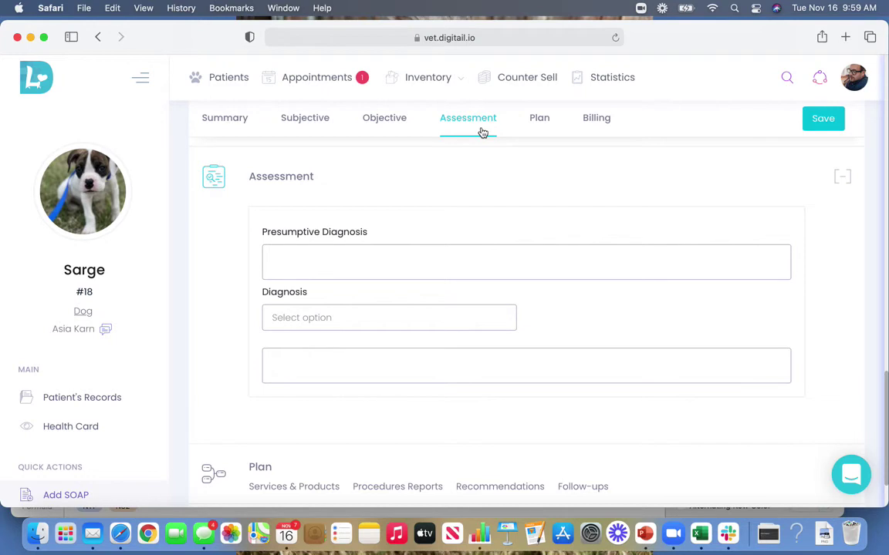
# Switch to the Plan section, which has no services or products added yet
pyautogui.click(537, 128)
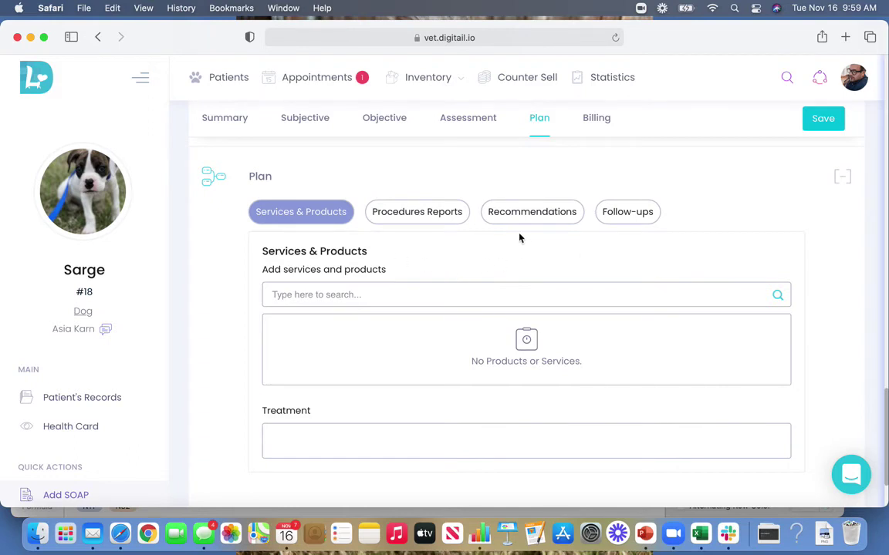
# Browse the searchable Services and Products lists, then show the Spay/Neuter procedure report form
pyautogui.click(317, 291)
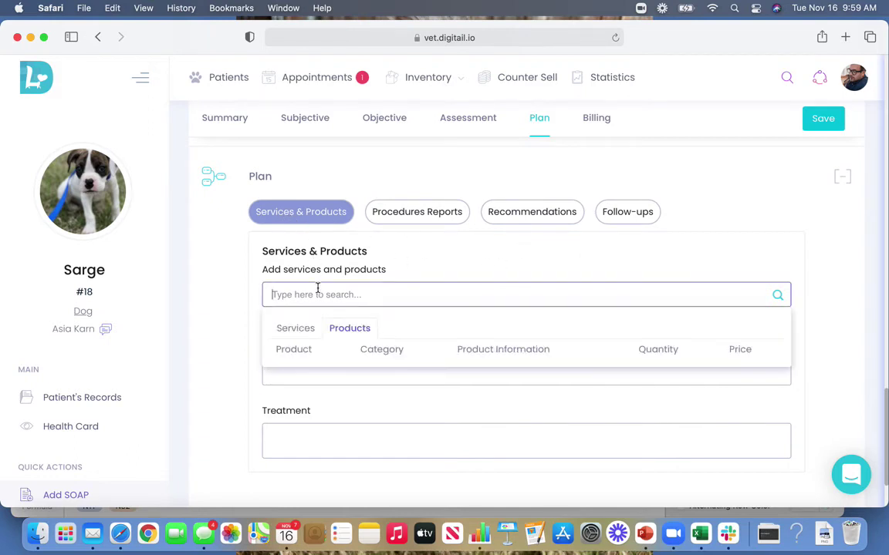
pyautogui.click(297, 331)
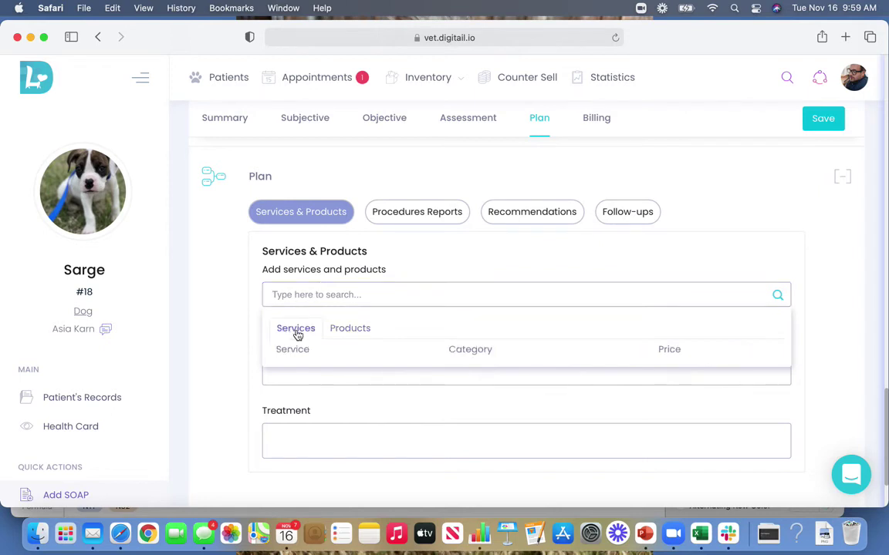
pyautogui.click(345, 334)
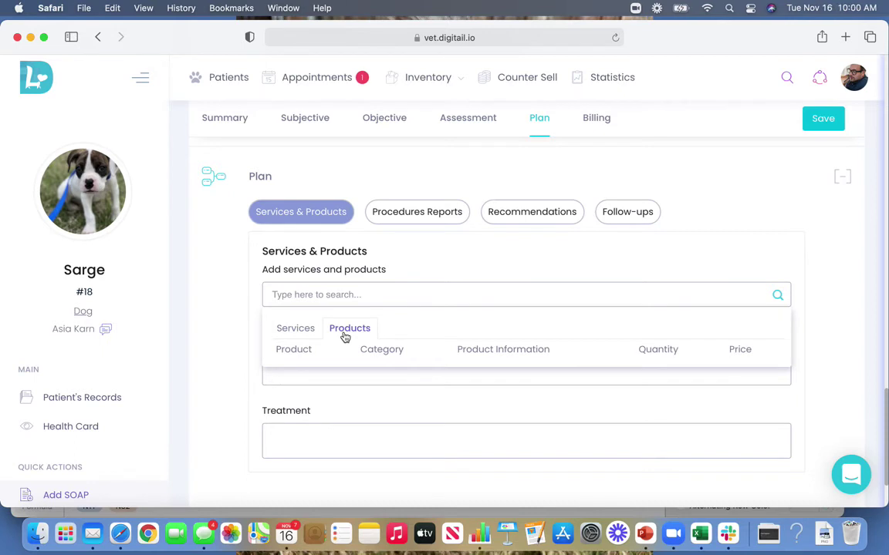
pyautogui.click(412, 220)
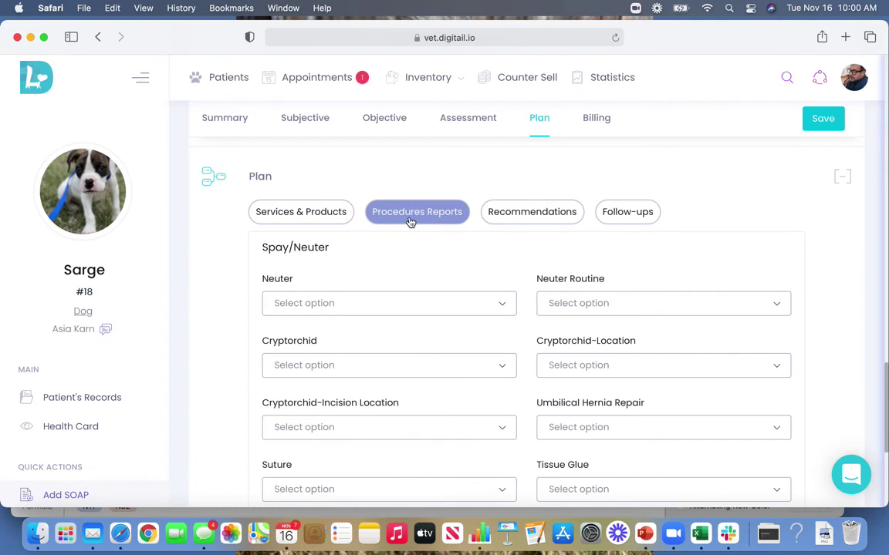
# Show the empty General Recommendations box in the Plan
pyautogui.click(512, 224)
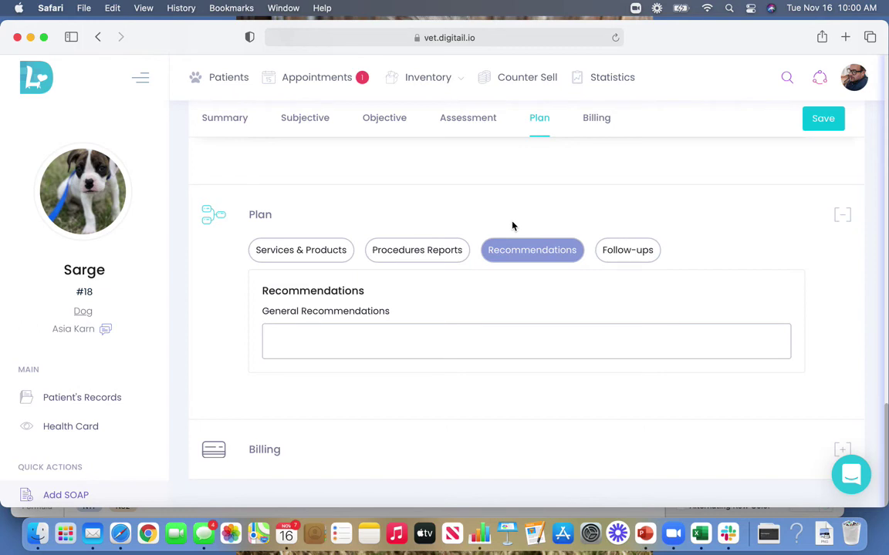
pyautogui.click(620, 260)
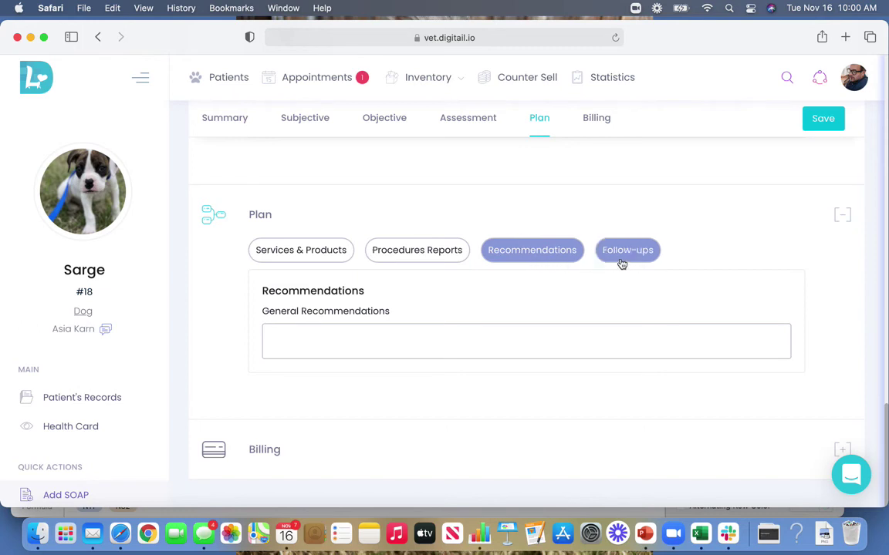
# Show the Plan's follow-ups, with no appointments or tasks, then move to Billing
pyautogui.click(621, 264)
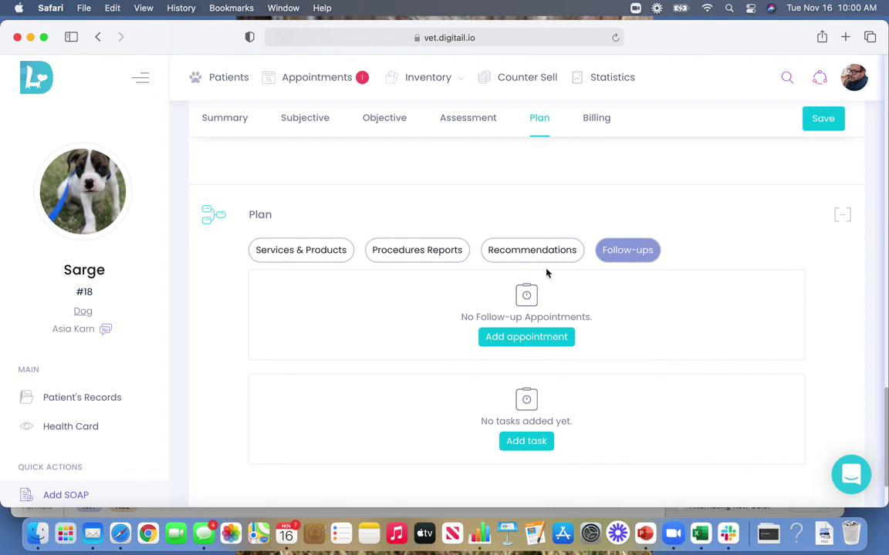
pyautogui.click(590, 129)
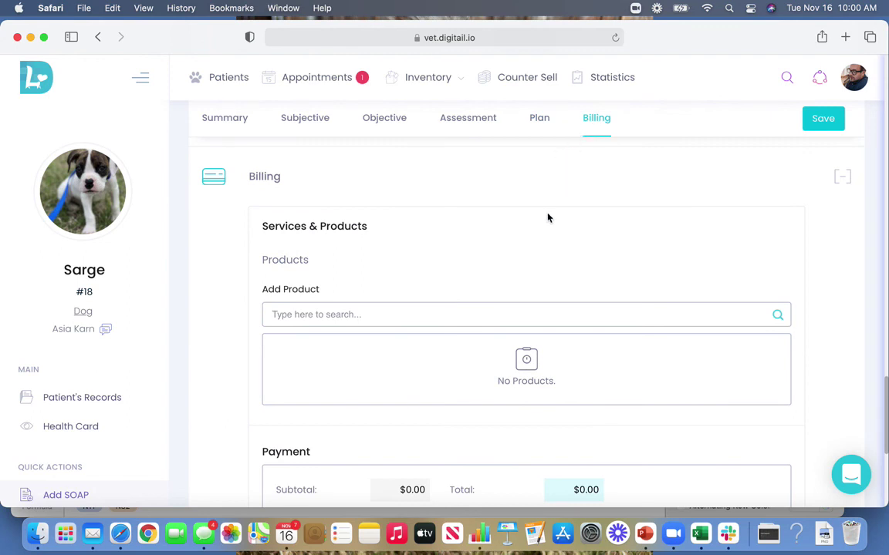
# Scroll down to the Payment breakdown showing tax, discount, paid and due all at $0.00
pyautogui.scroll(-1, 464, 267)
pyautogui.scroll(-1, 465, 264)
pyautogui.scroll(-1, 464, 262)
pyautogui.scroll(-1, 464, 261)
pyautogui.scroll(-1, 464, 261)
pyautogui.scroll(-1, 464, 259)
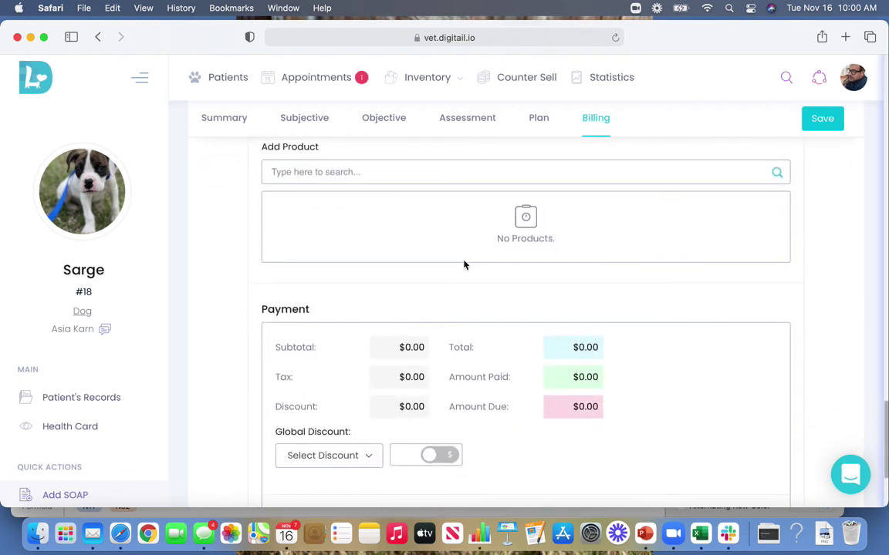